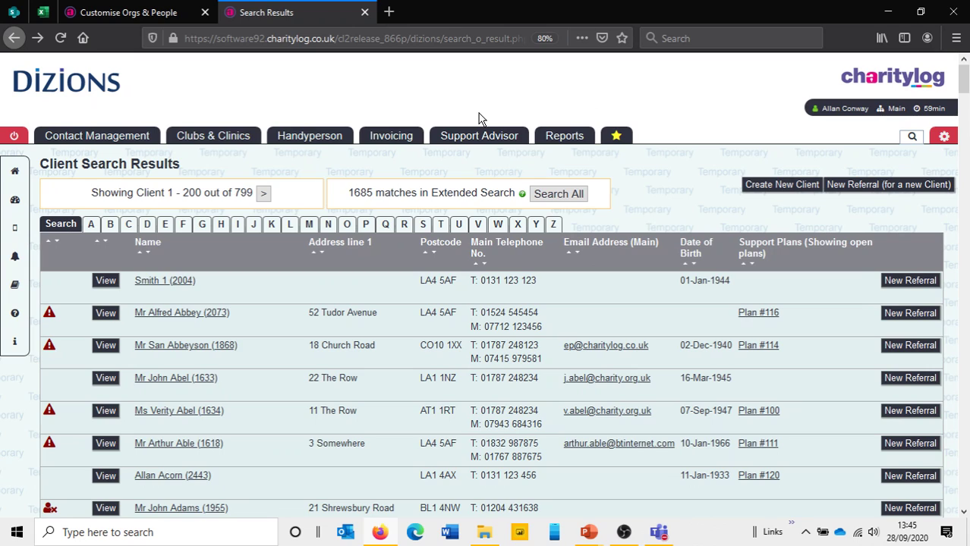
Step: Start a new client record from the client search results and examine the mandatory fields in its general details
{"action": "left_click", "coordinate": [580, 137]}
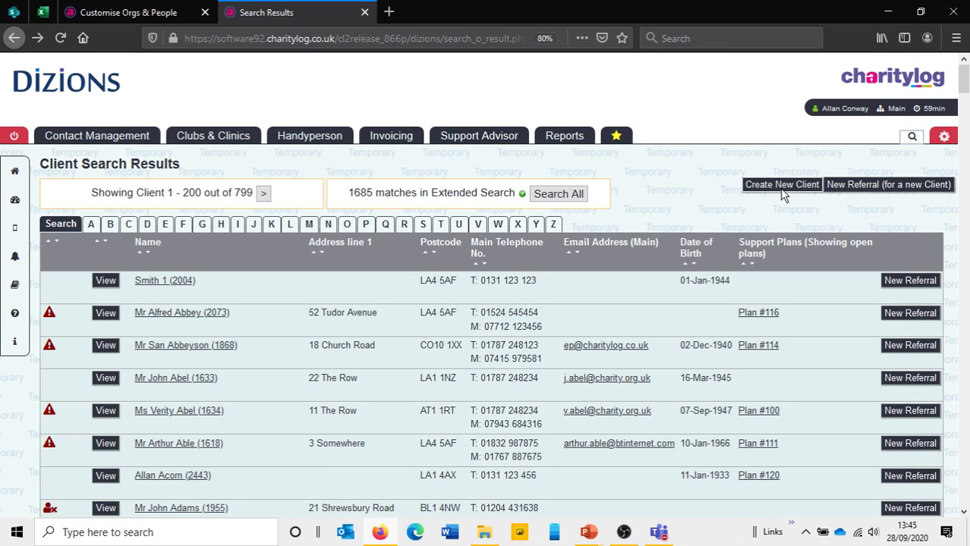
{"action": "left_click", "coordinate": [781, 187]}
{"action": "left_click", "coordinate": [889, 185]}
{"action": "left_click", "coordinate": [778, 191]}
{"action": "left_click", "coordinate": [779, 189]}
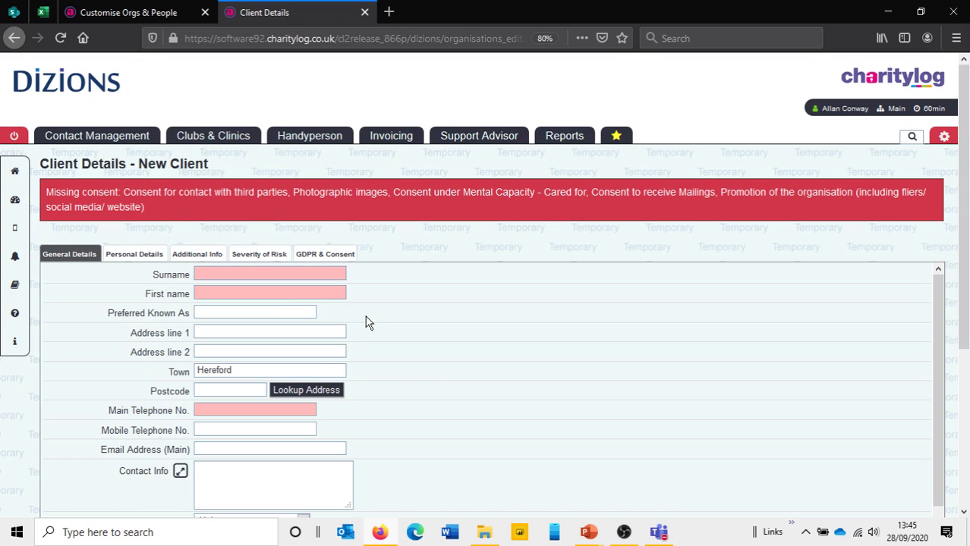
{"action": "scroll", "coordinate": [367, 323], "scroll_direction": "down", "scroll_amount": 1}
{"action": "scroll", "coordinate": [266, 220], "scroll_direction": "down", "scroll_amount": 2}
{"action": "left_click", "coordinate": [228, 225]}
{"action": "scroll", "coordinate": [263, 245], "scroll_direction": "up", "scroll_amount": 1}
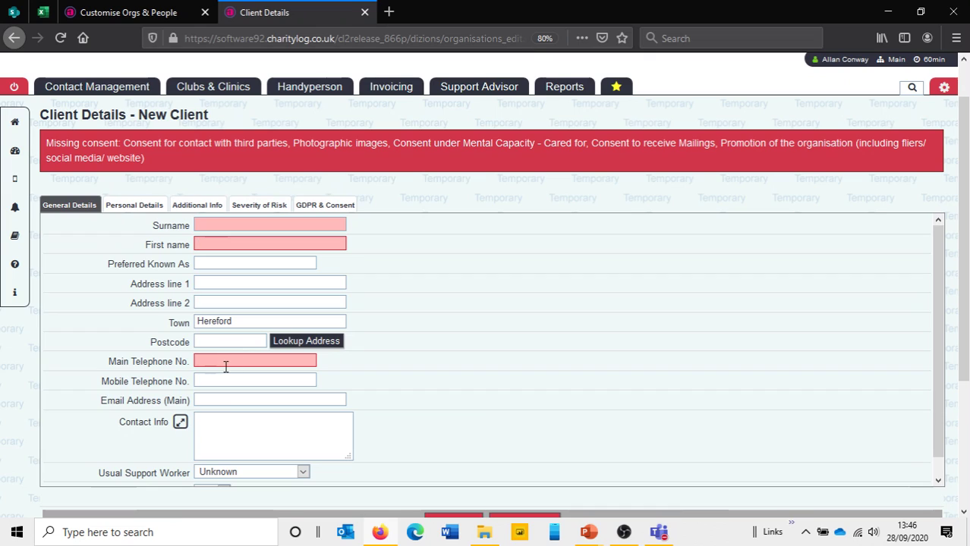
Step: Try XXX as the first name, clear the entry and return to the client search results without saving
{"action": "left_click", "coordinate": [217, 245]}
{"action": "type", "text": "XXX"}
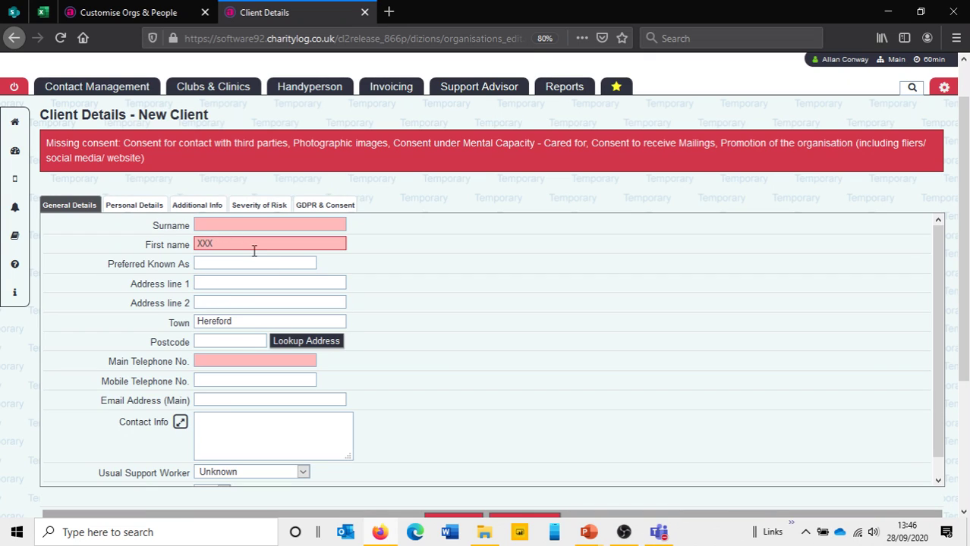
{"action": "double_click", "coordinate": [252, 244]}
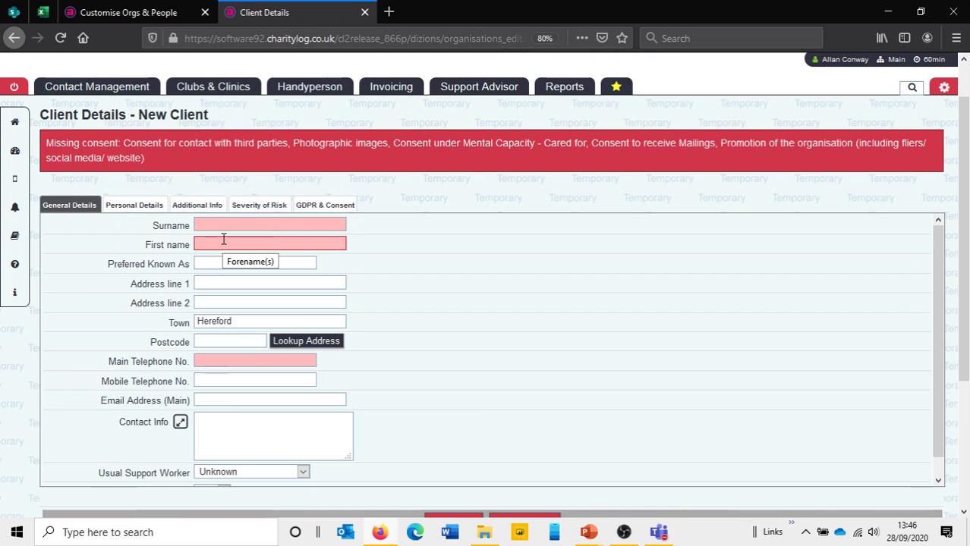
{"action": "left_click", "coordinate": [15, 38]}
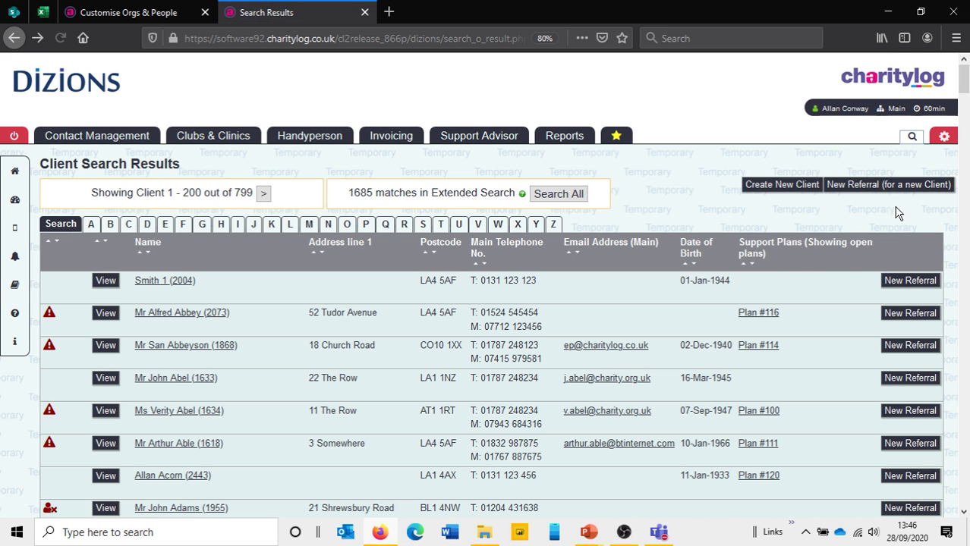
Step: Start a referral for a new client to the CLAN project and look over the client minimum data form
{"action": "left_click", "coordinate": [873, 187]}
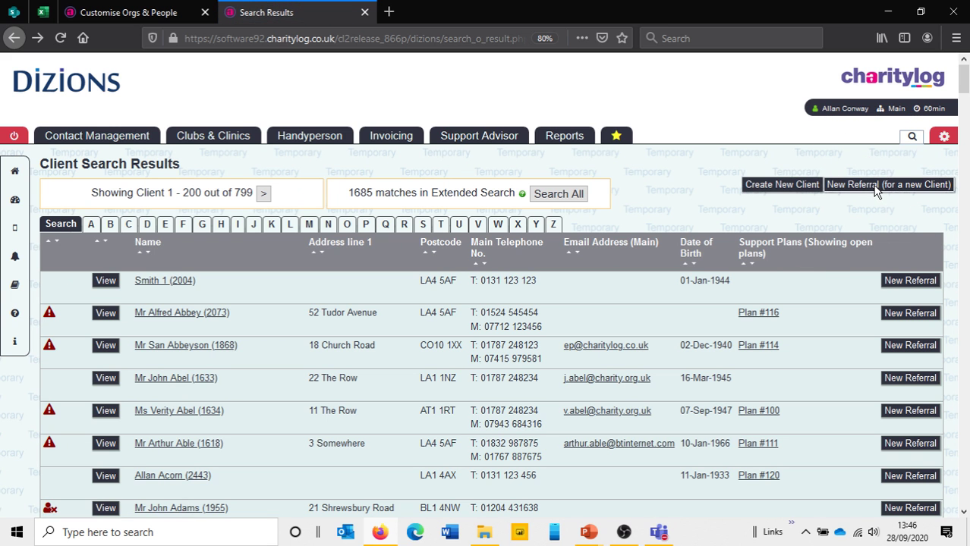
{"action": "left_click", "coordinate": [892, 189]}
{"action": "left_click", "coordinate": [877, 185]}
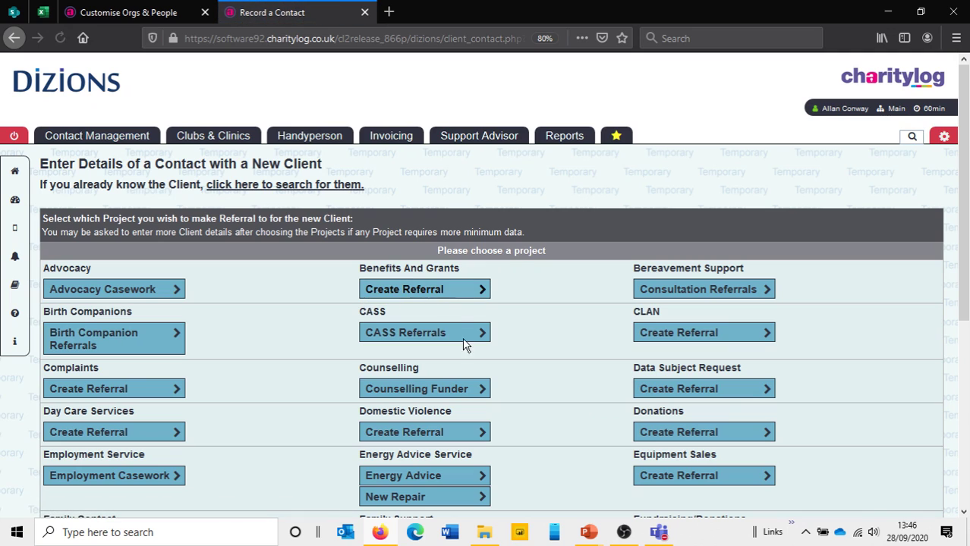
{"action": "left_click", "coordinate": [682, 331]}
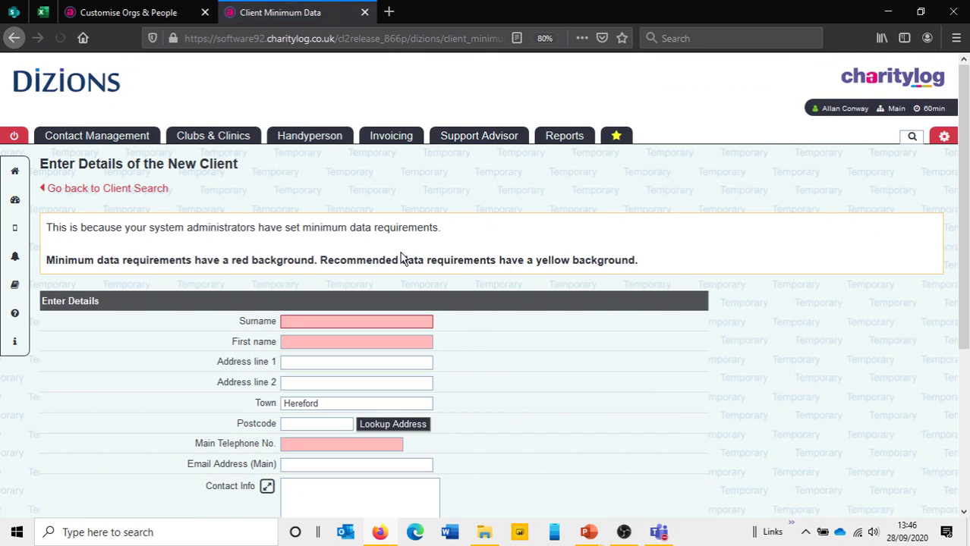
{"action": "scroll", "coordinate": [400, 258], "scroll_direction": "down", "scroll_amount": 3}
{"action": "scroll", "coordinate": [401, 258], "scroll_direction": "down", "scroll_amount": 2}
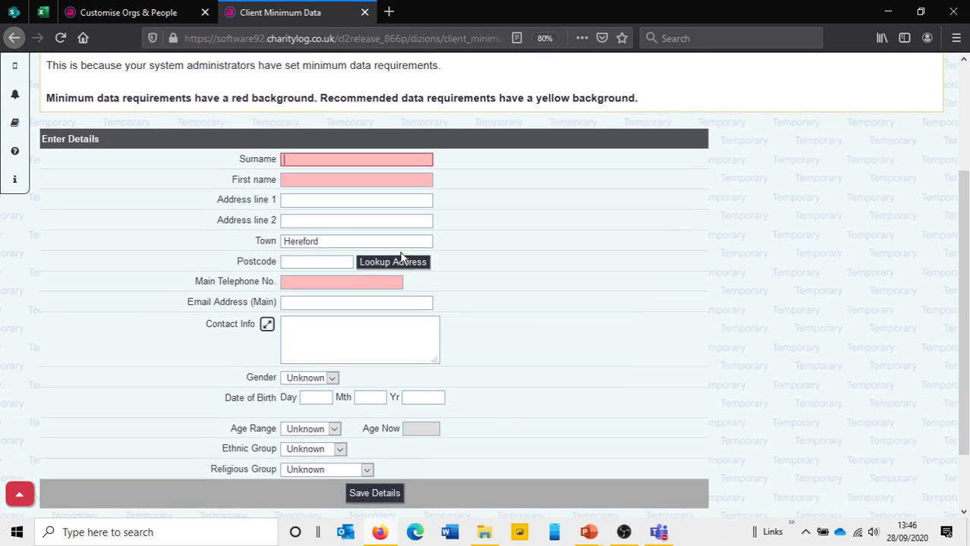
{"action": "left_click", "coordinate": [333, 144]}
{"action": "left_click", "coordinate": [477, 156]}
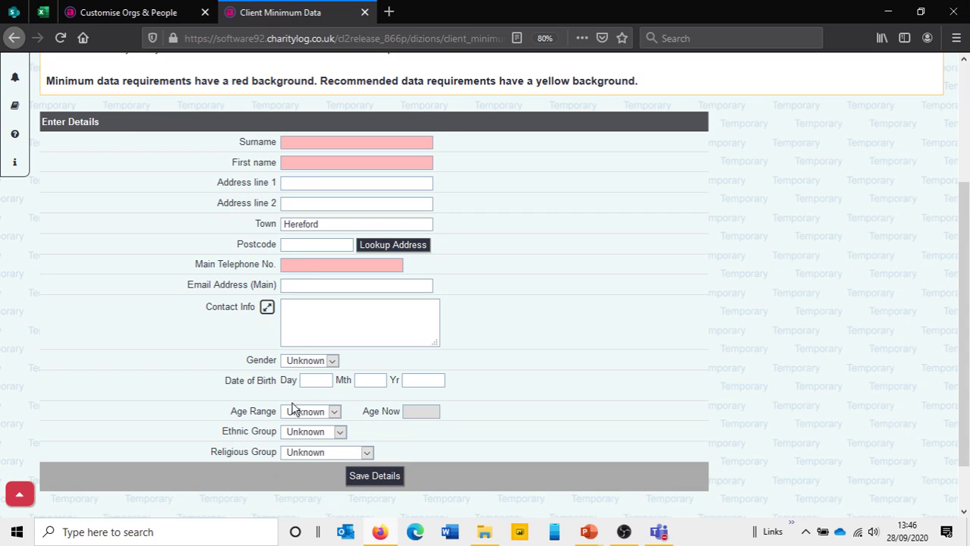
Step: Switch to the Customise Orgs & People page and search the site menu for "cust"
{"action": "left_click", "coordinate": [158, 17]}
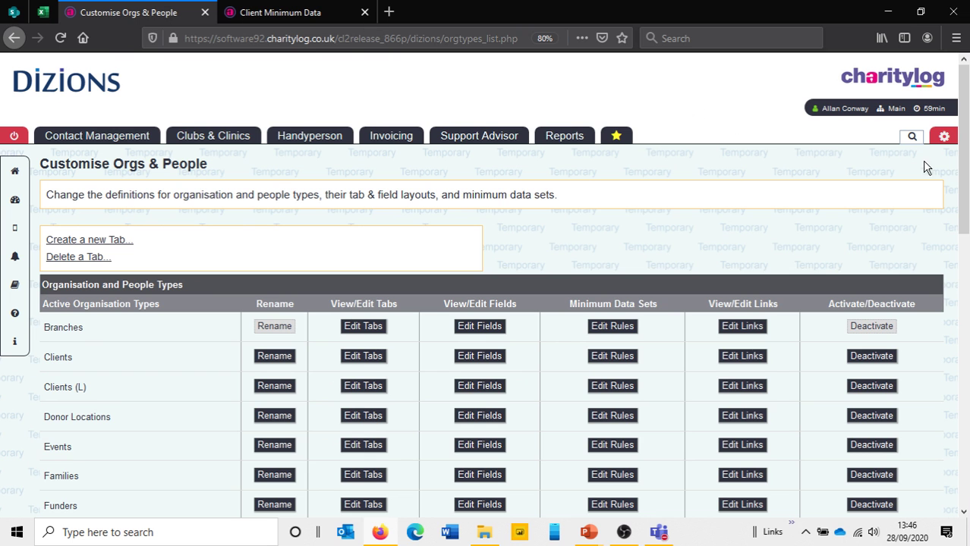
{"action": "left_click", "coordinate": [912, 136]}
{"action": "type", "text": "cust"}
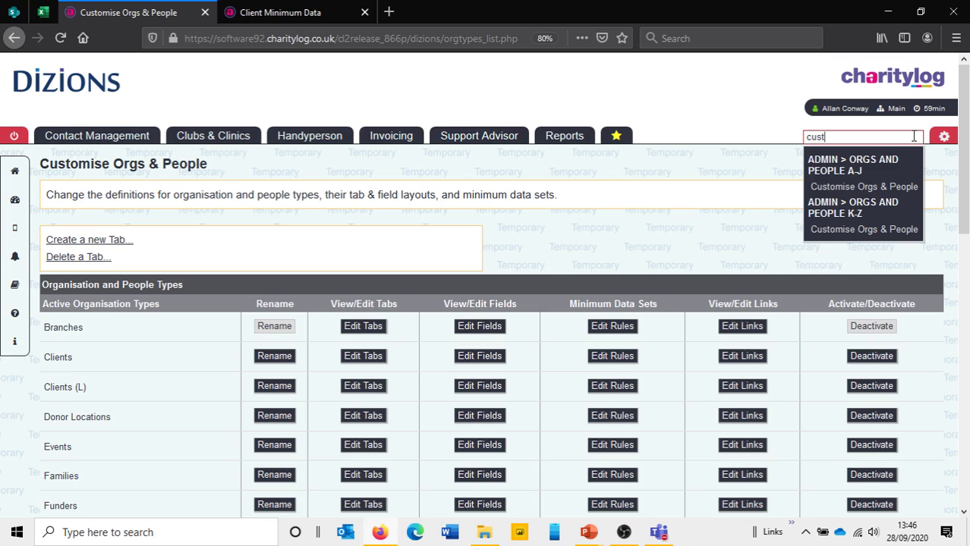
{"action": "left_click", "coordinate": [729, 201]}
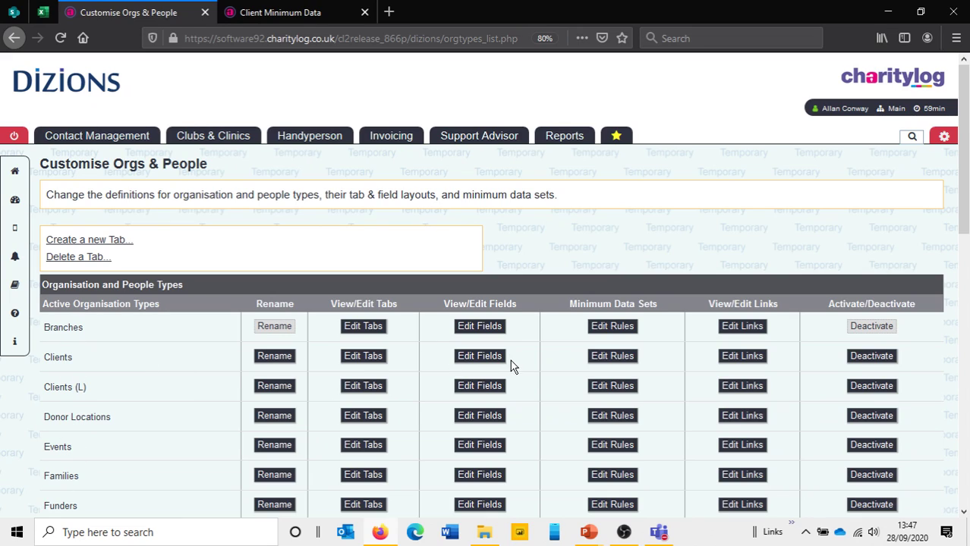
Step: Open the organisation-wide minimum data rules for Clients for editing
{"action": "left_click", "coordinate": [596, 325]}
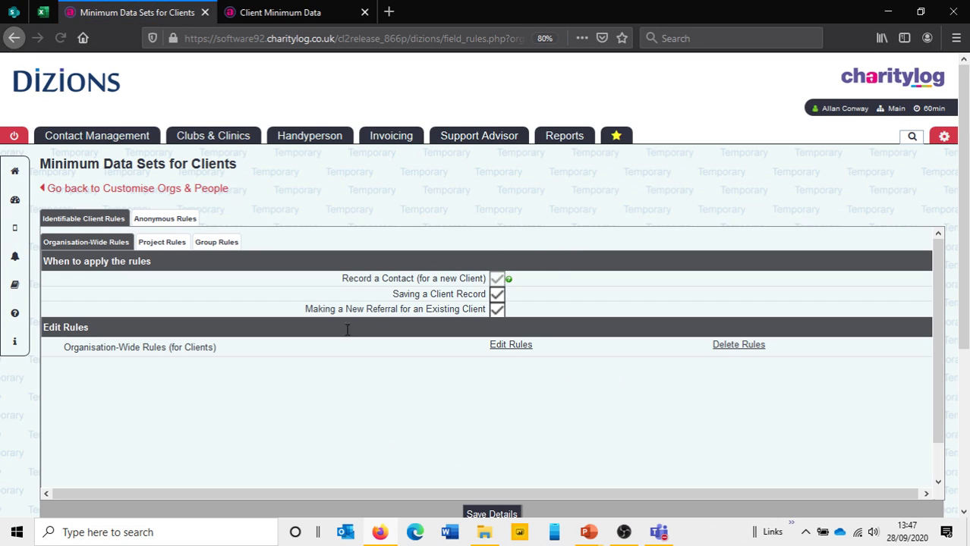
{"action": "left_click_drag", "start_coordinate": [68, 349], "coordinate": [229, 353]}
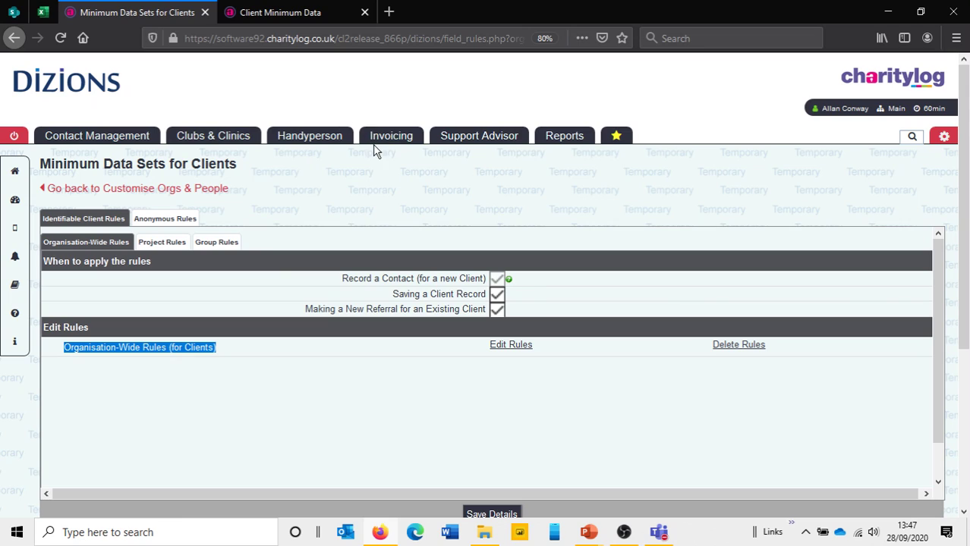
{"action": "left_click", "coordinate": [512, 352]}
{"action": "scroll", "coordinate": [437, 223], "scroll_direction": "down", "scroll_amount": 2}
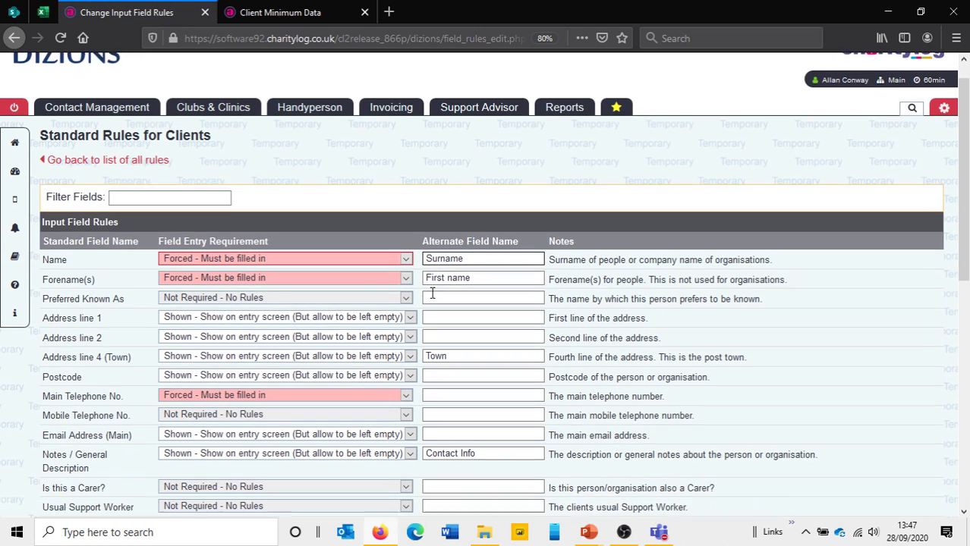
Step: View the entry requirement options for the Name field and compare the rules with the new client entry form
{"action": "left_click", "coordinate": [298, 231]}
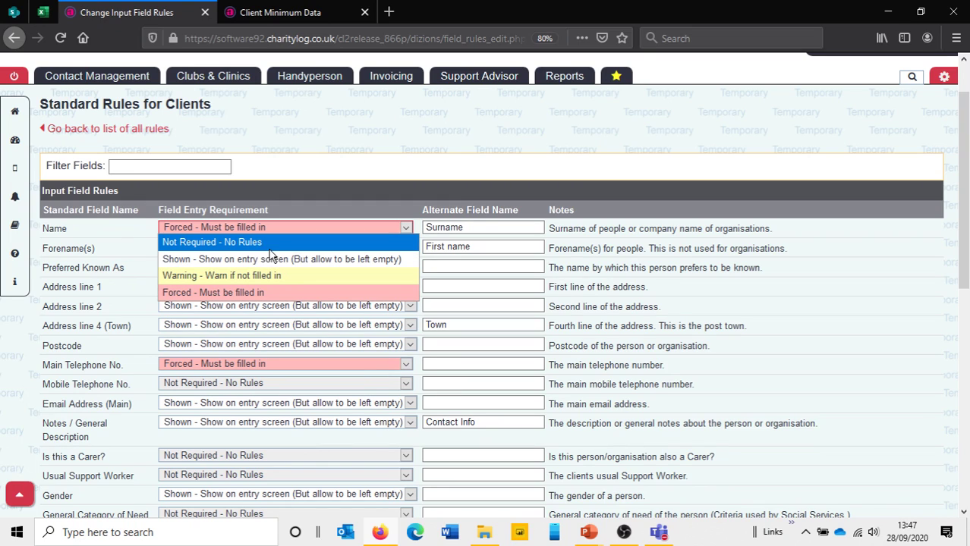
{"action": "left_click", "coordinate": [326, 175]}
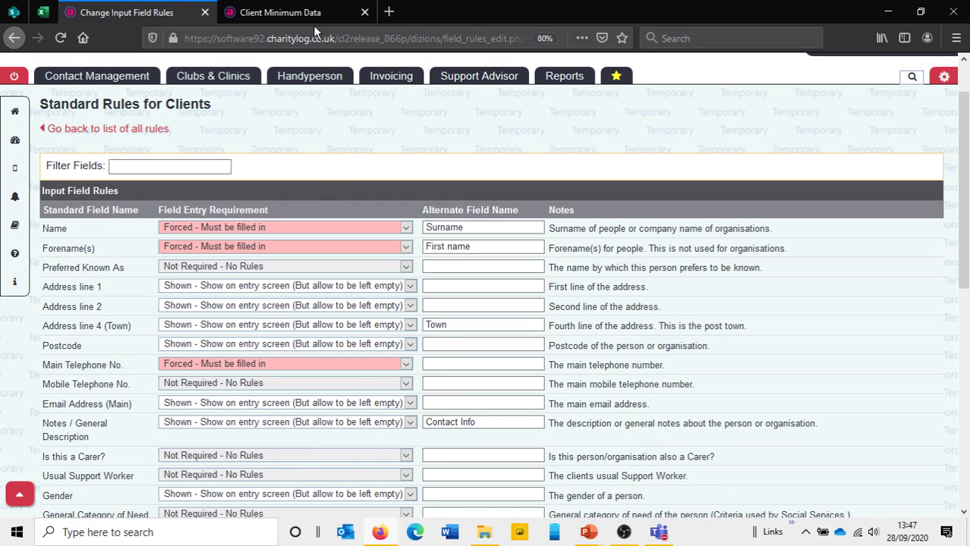
{"action": "left_click", "coordinate": [316, 13]}
{"action": "left_click", "coordinate": [311, 144]}
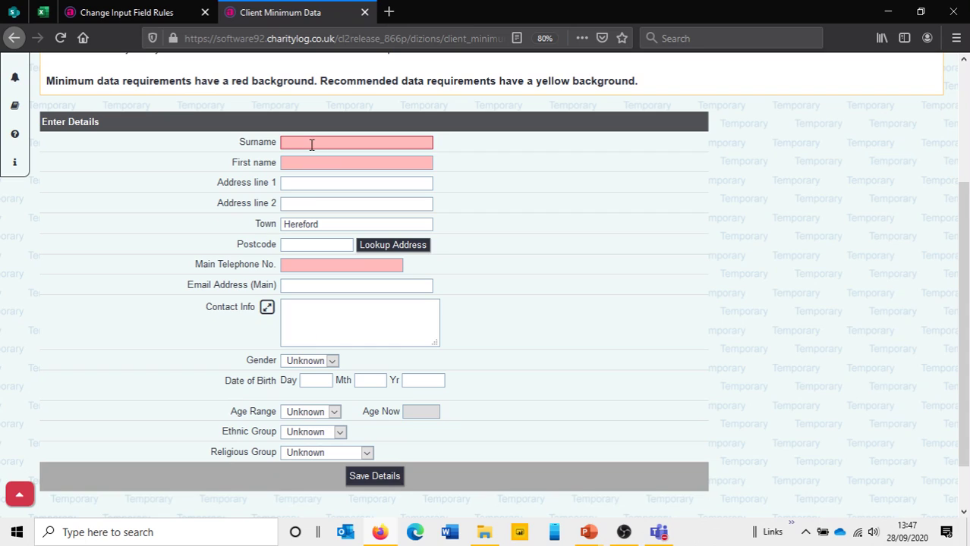
{"action": "left_click", "coordinate": [324, 158]}
{"action": "left_click", "coordinate": [313, 182]}
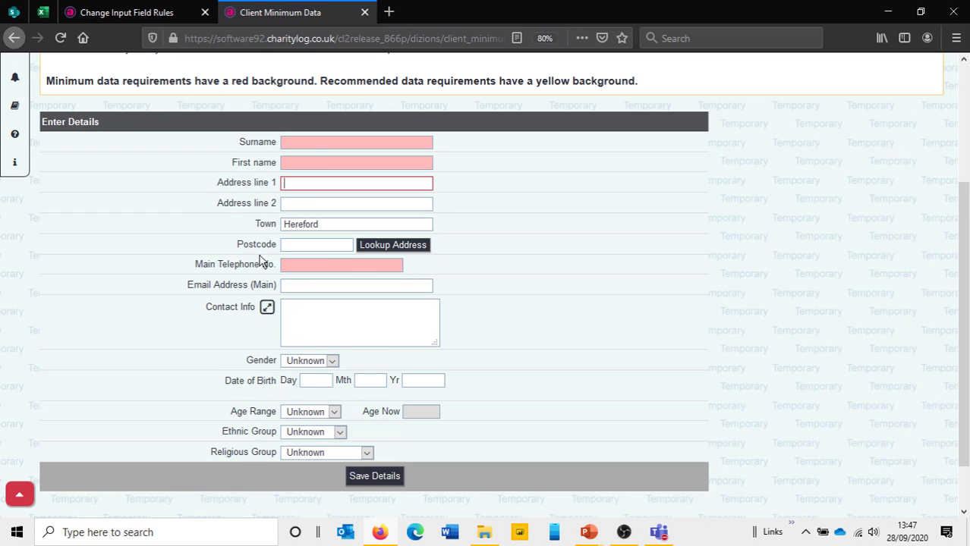
Step: In the standard rules for Clients, set the Address line 1 requirement to "Warning - Warn if not filled in"
{"action": "left_click", "coordinate": [182, 14]}
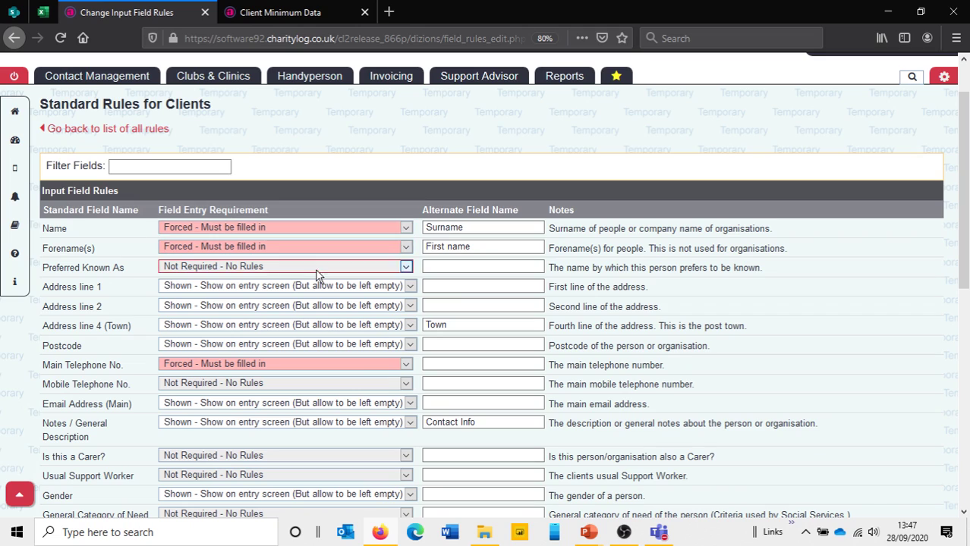
{"action": "left_click", "coordinate": [203, 288]}
{"action": "left_click", "coordinate": [226, 335]}
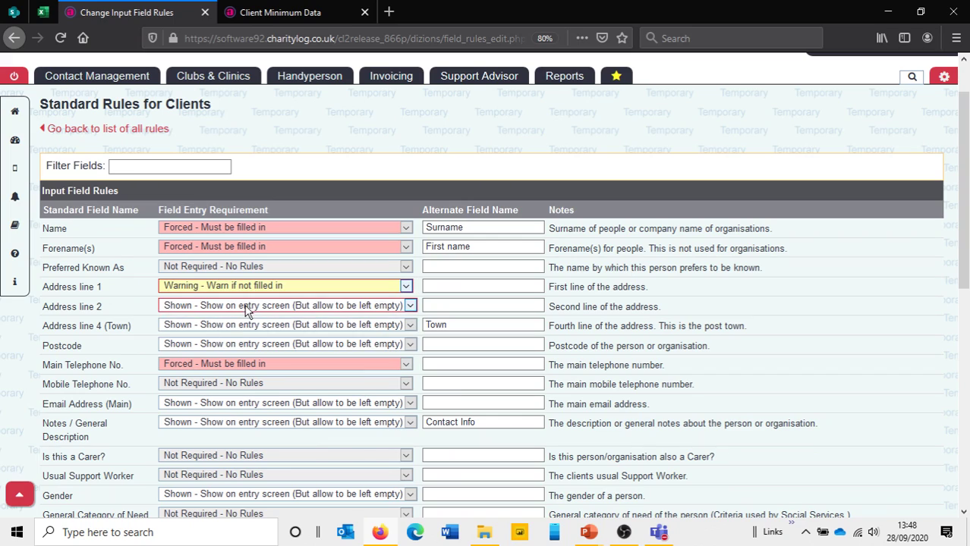
Step: Set the Date of Birth requirement to "Warning - Warn if not filled in" and save the client rules
{"action": "scroll", "coordinate": [245, 312], "scroll_direction": "down", "scroll_amount": 6}
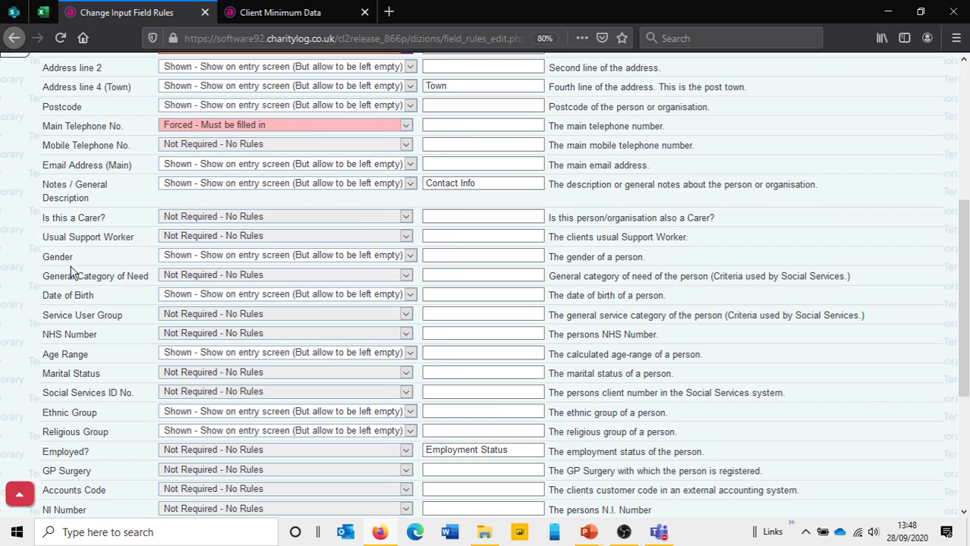
{"action": "left_click", "coordinate": [205, 297]}
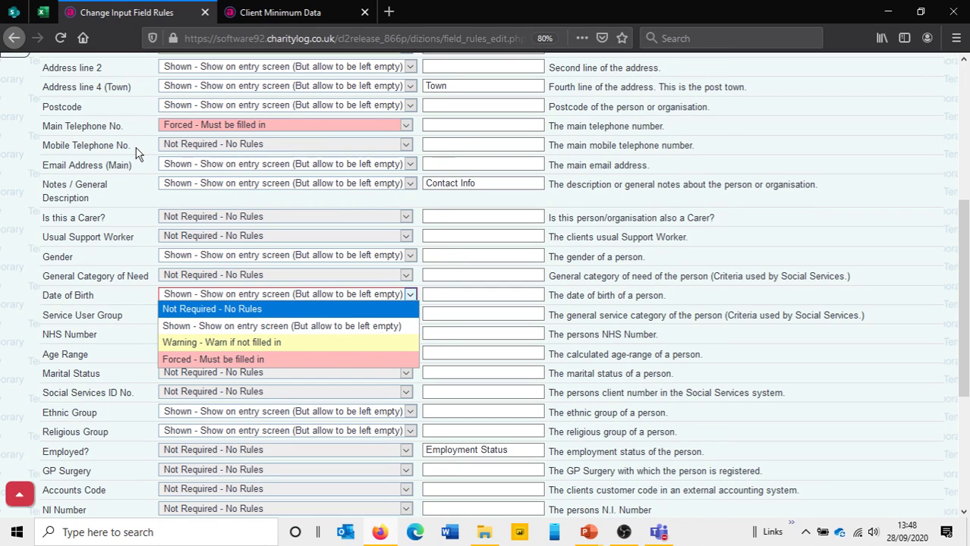
{"action": "left_click", "coordinate": [204, 129]}
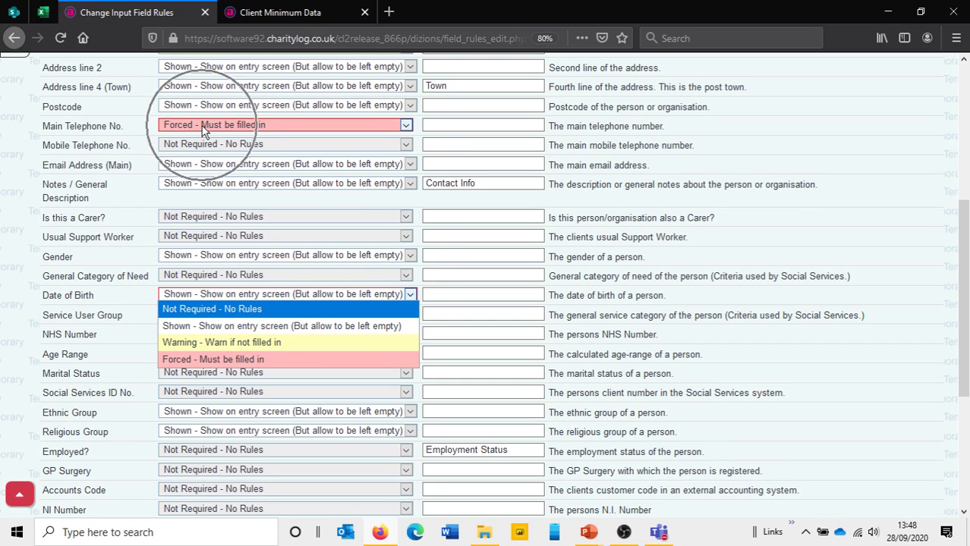
{"action": "left_click", "coordinate": [211, 345]}
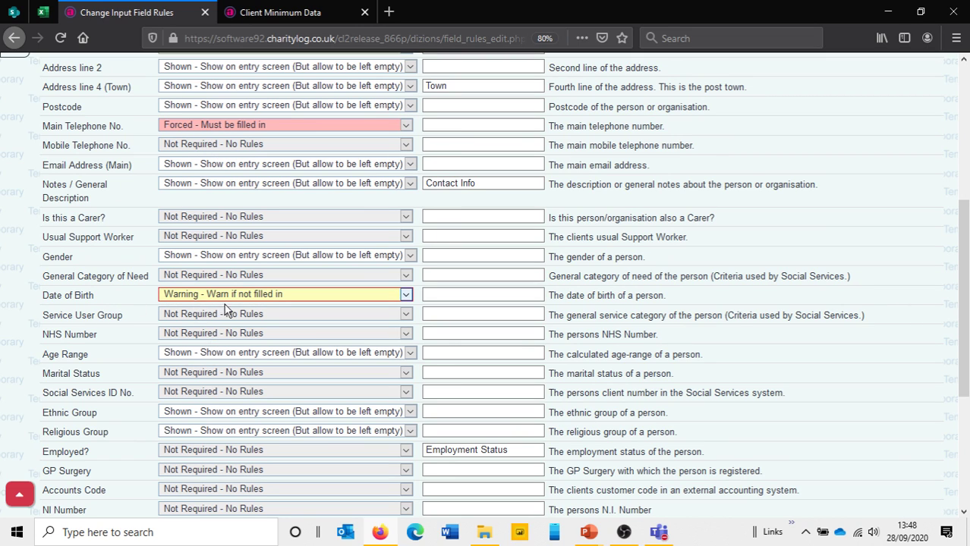
{"action": "left_click_drag", "start_coordinate": [958, 236], "coordinate": [959, 346]}
{"action": "left_click", "coordinate": [495, 464]}
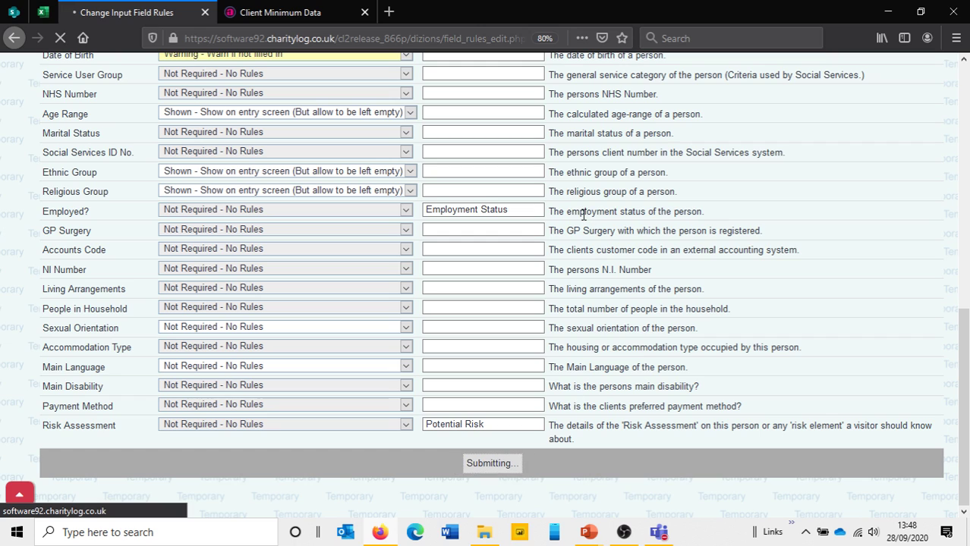
Step: Reload the new client entry form and check how the Address line 1, Date of Birth and Age Range fields are marked
{"action": "key", "text": "ctrl+Tab"}
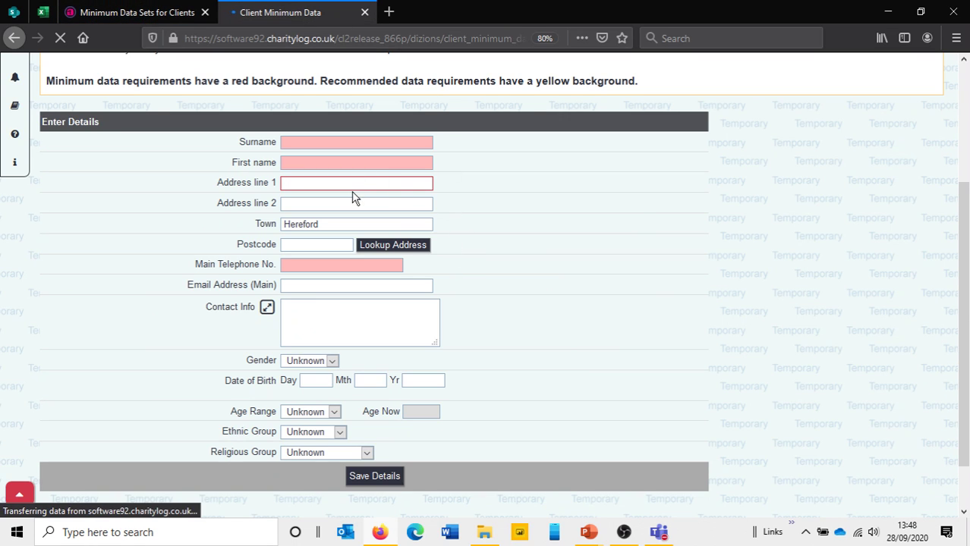
{"action": "scroll", "coordinate": [394, 293], "scroll_direction": "down", "scroll_amount": 3}
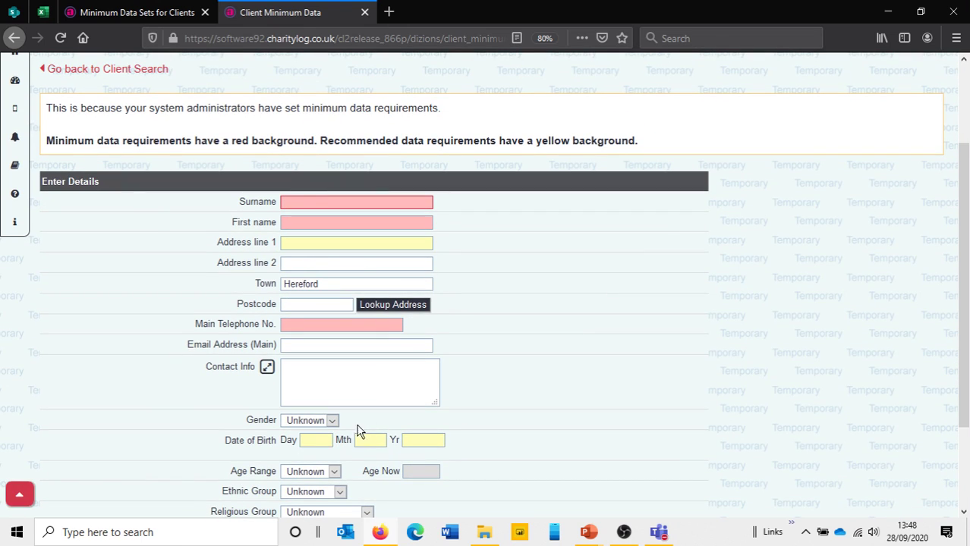
{"action": "scroll", "coordinate": [379, 421], "scroll_direction": "down", "scroll_amount": 2}
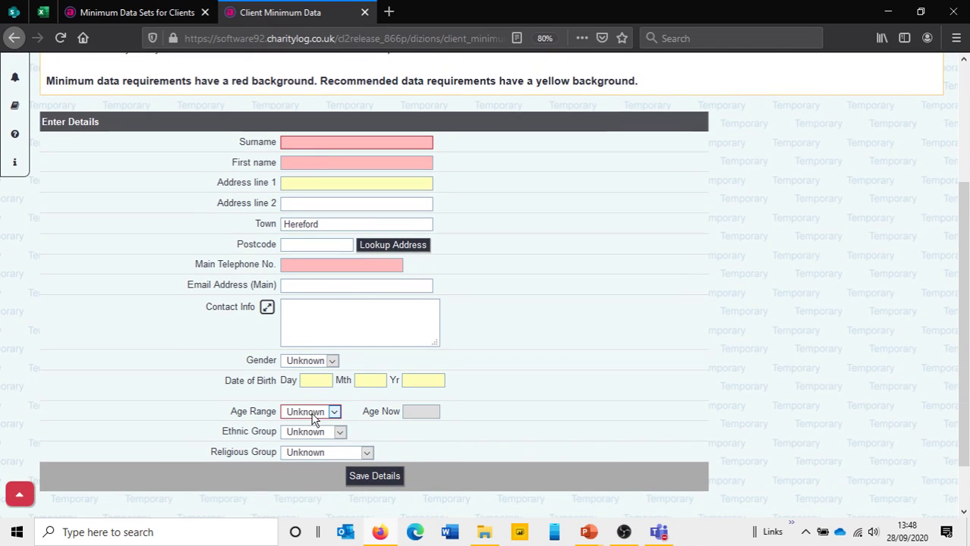
{"action": "left_click", "coordinate": [322, 416]}
{"action": "left_click", "coordinate": [358, 416]}
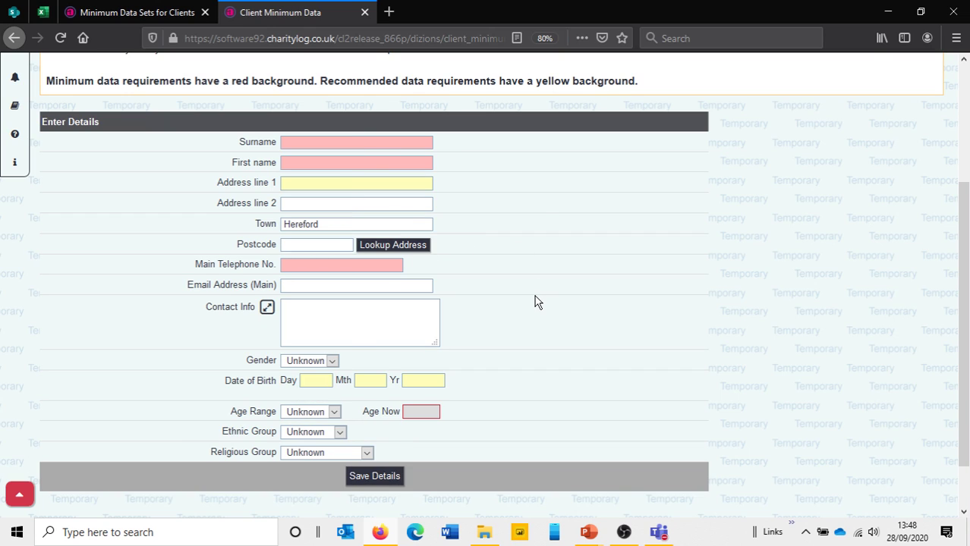
Step: Return to the minimum data sets for Clients, review when the organisation-wide rules apply, and display the project rules
{"action": "left_click", "coordinate": [168, 13]}
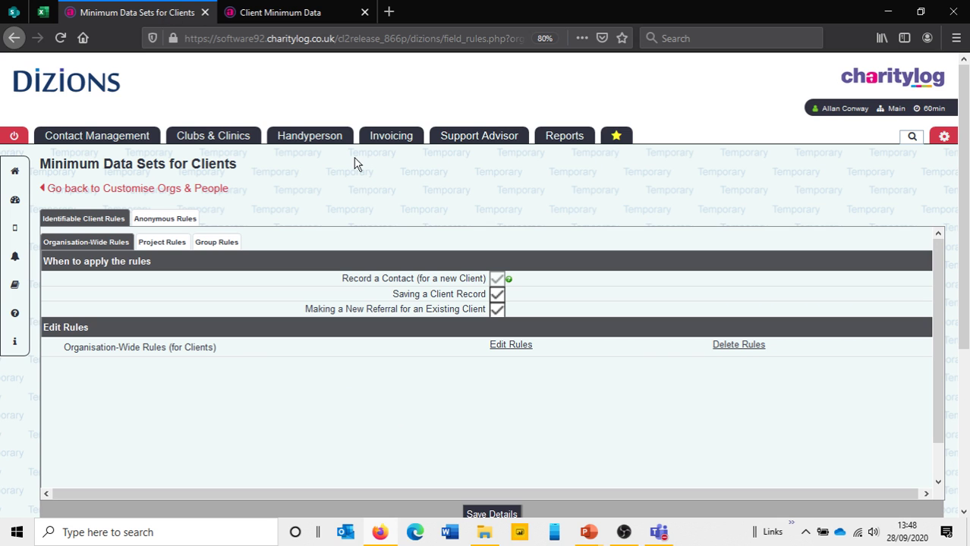
{"action": "left_click", "coordinate": [495, 292]}
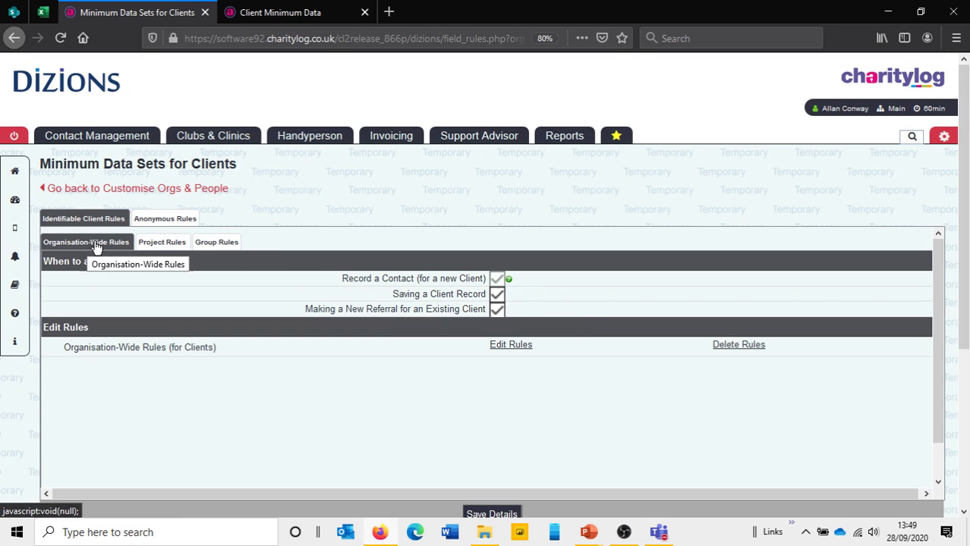
{"action": "left_click", "coordinate": [159, 248]}
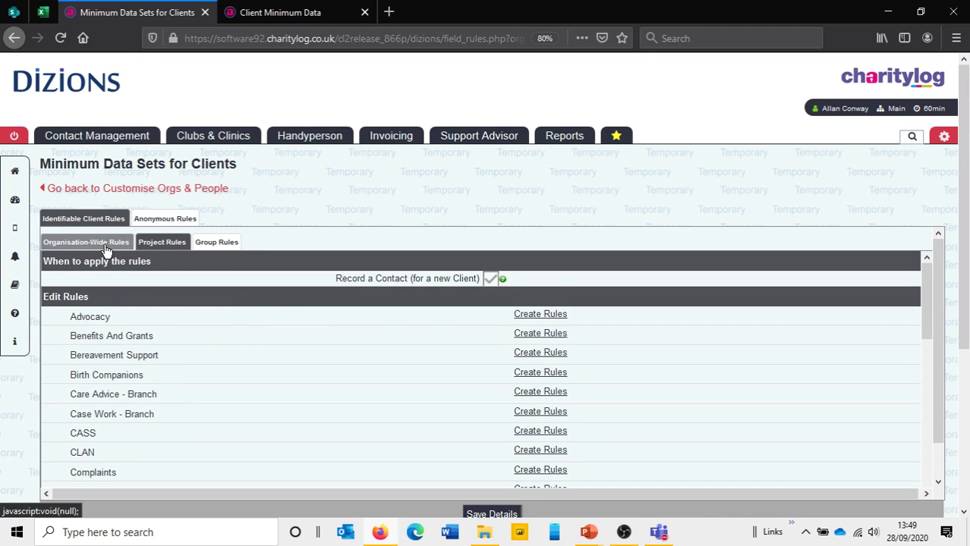
Step: Create Advocacy project rules for Clients and set the Usual Support Worker requirement to "Forced - Must be filled in"
{"action": "left_click", "coordinate": [536, 319]}
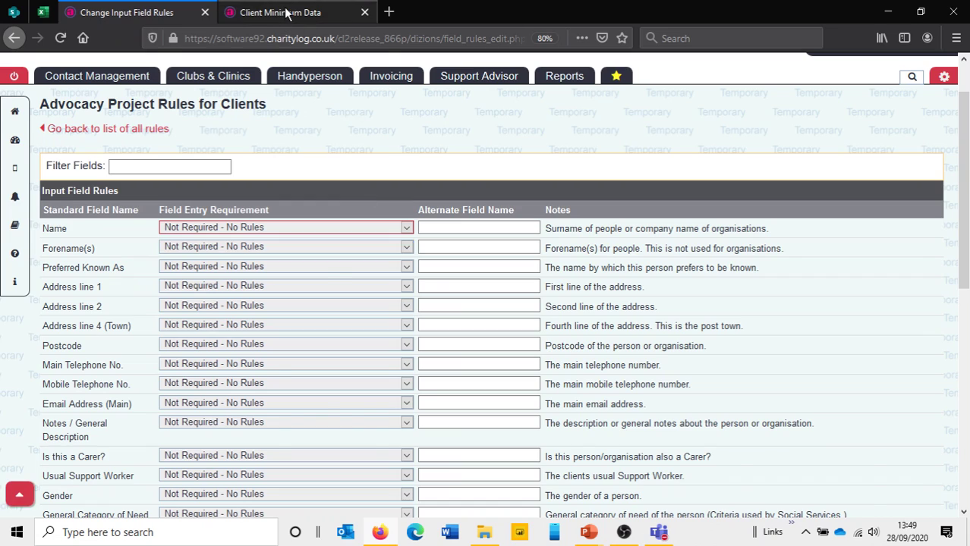
{"action": "left_click", "coordinate": [287, 11]}
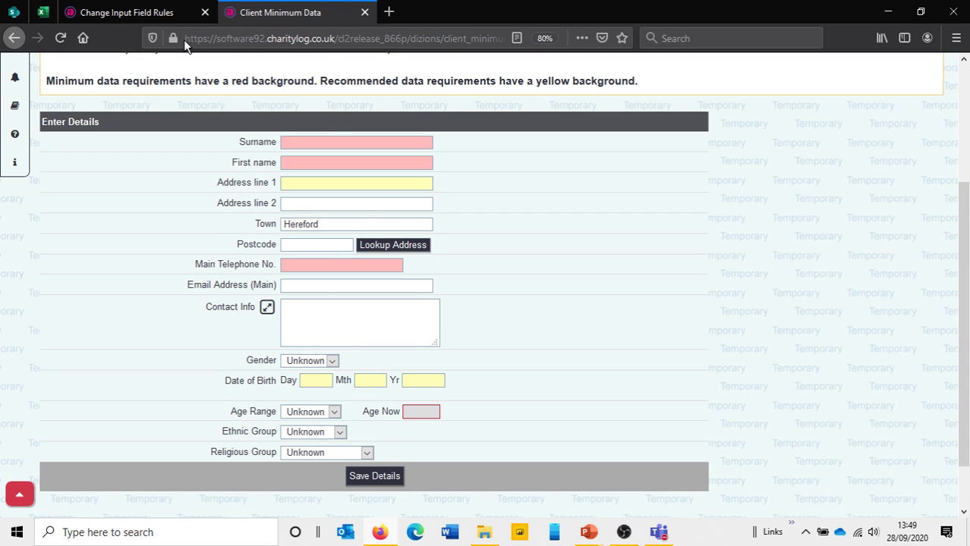
{"action": "left_click", "coordinate": [127, 12]}
{"action": "scroll", "coordinate": [301, 286], "scroll_direction": "down", "scroll_amount": 3}
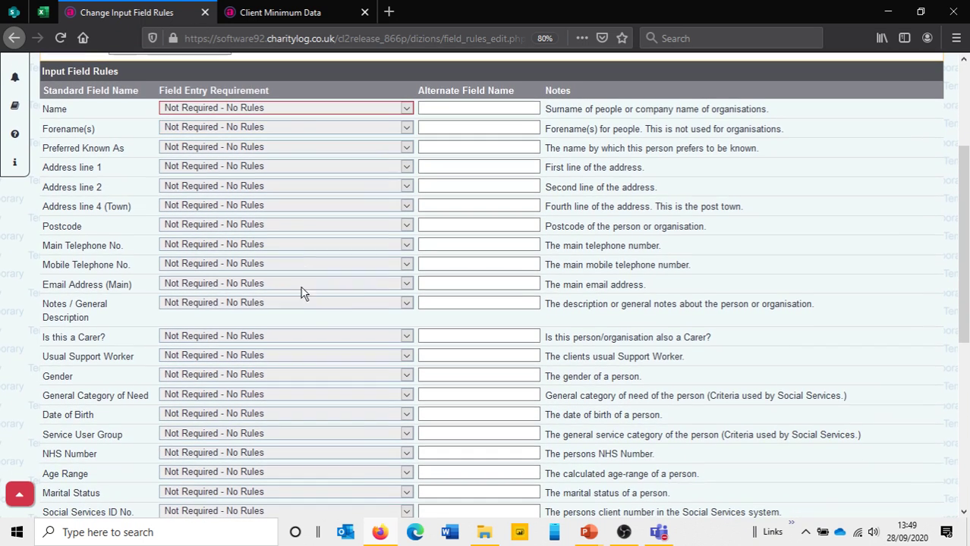
{"action": "left_click", "coordinate": [256, 356]}
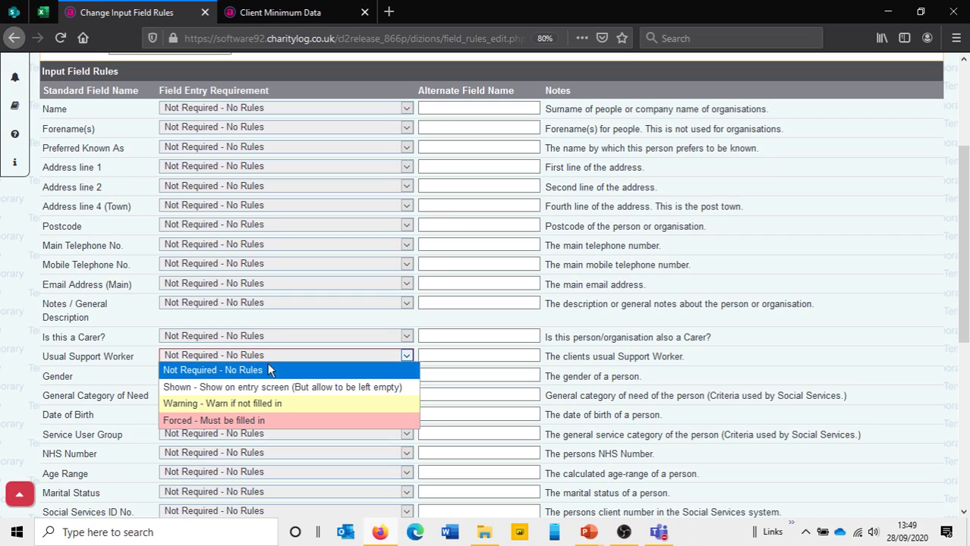
{"action": "left_click", "coordinate": [250, 422]}
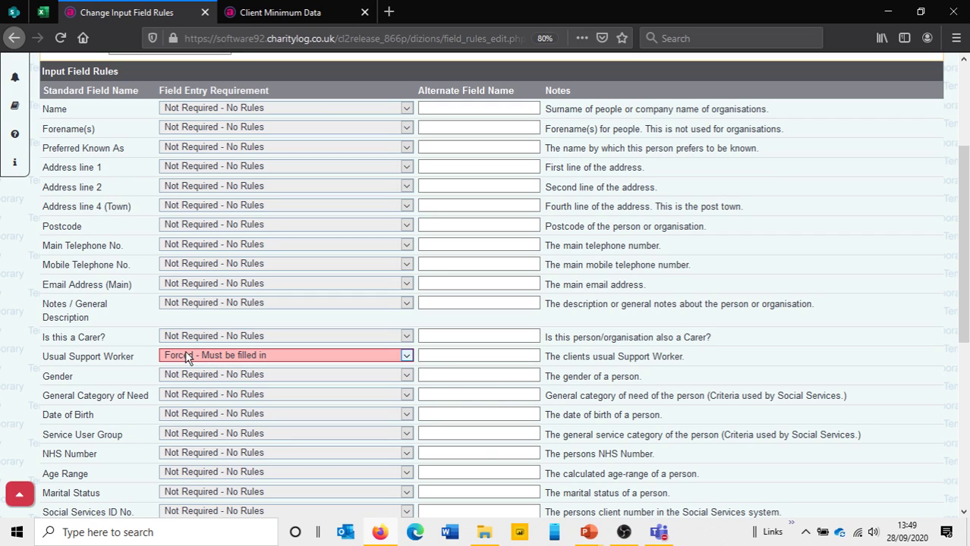
Step: Set the Email Address (Main) requirement to "Forced - Must be filled in" in the Advocacy project rules
{"action": "left_click", "coordinate": [214, 283]}
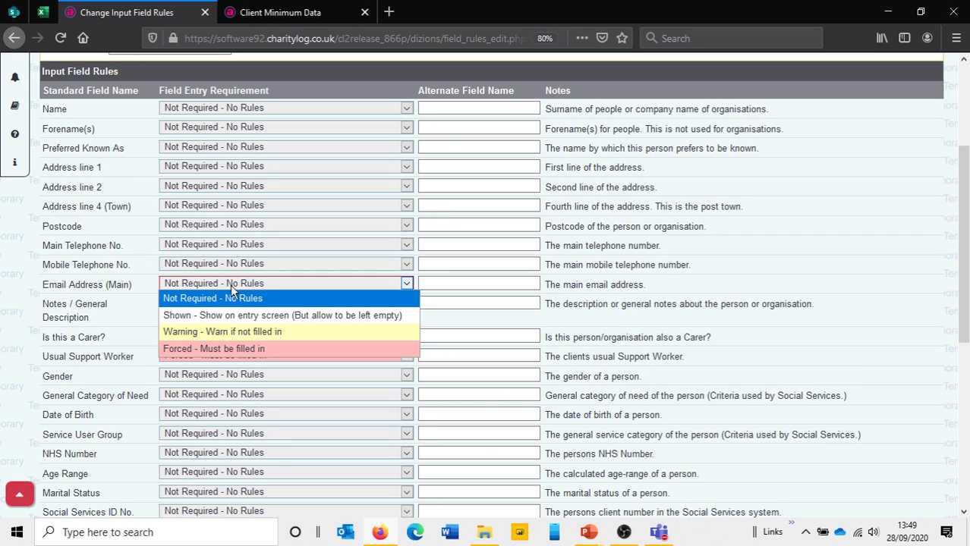
{"action": "left_click", "coordinate": [219, 349]}
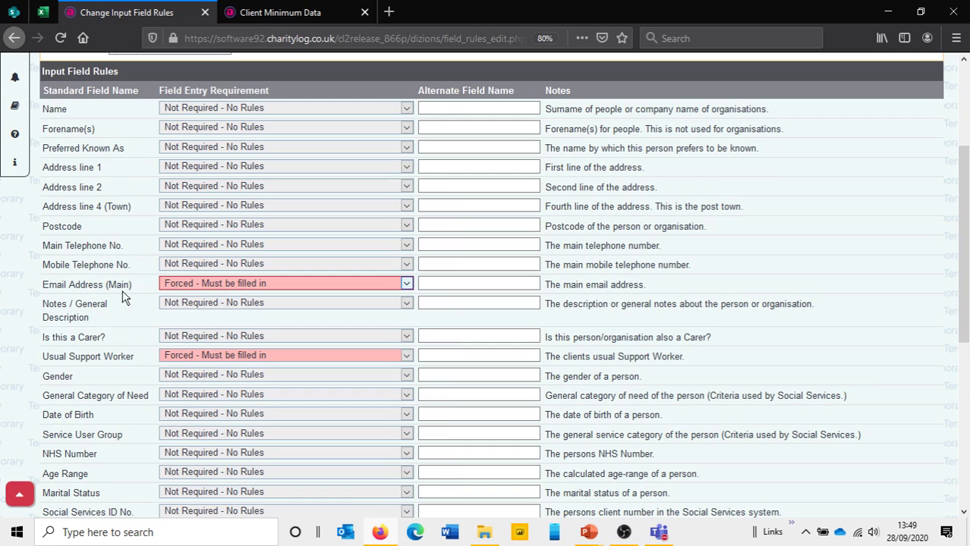
{"action": "left_click_drag", "start_coordinate": [139, 285], "coordinate": [48, 281]}
{"action": "left_click_drag", "start_coordinate": [134, 357], "coordinate": [53, 356]}
Step: Set the Service User Group requirement to "Forced - Must be filled in" and save the Advocacy project rules
{"action": "scroll", "coordinate": [179, 379], "scroll_direction": "down", "scroll_amount": 2}
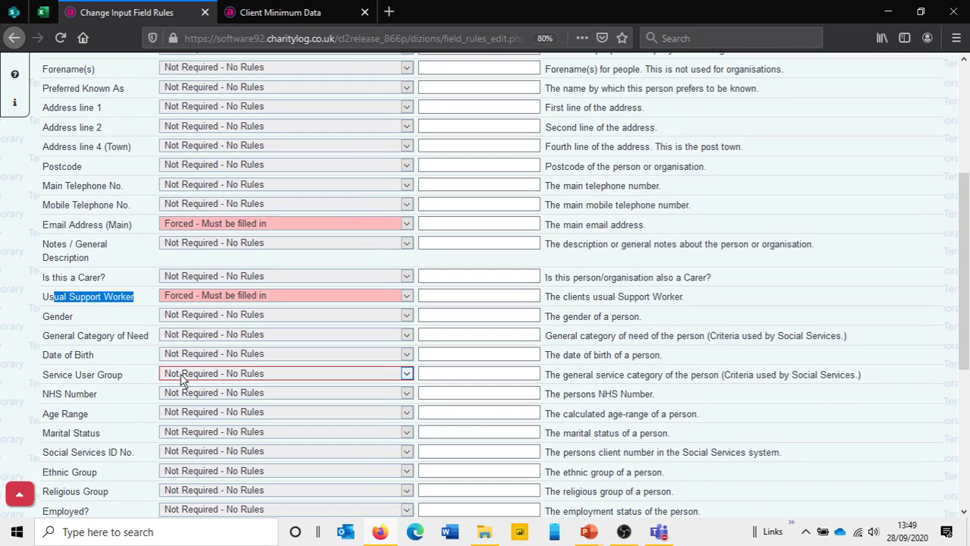
{"action": "left_click_drag", "start_coordinate": [141, 377], "coordinate": [74, 375]}
{"action": "left_click", "coordinate": [190, 374]}
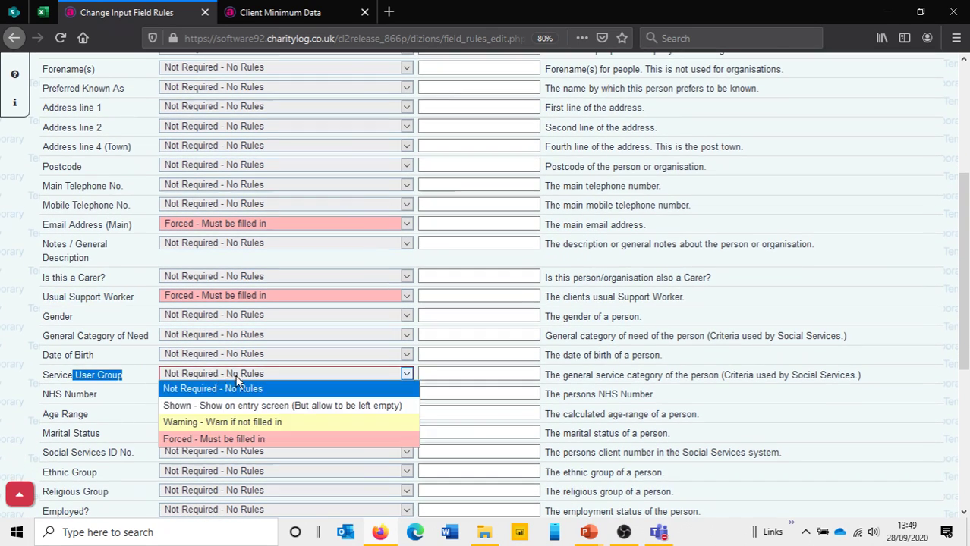
{"action": "left_click", "coordinate": [249, 443]}
{"action": "left_click_drag", "start_coordinate": [965, 254], "coordinate": [966, 410]}
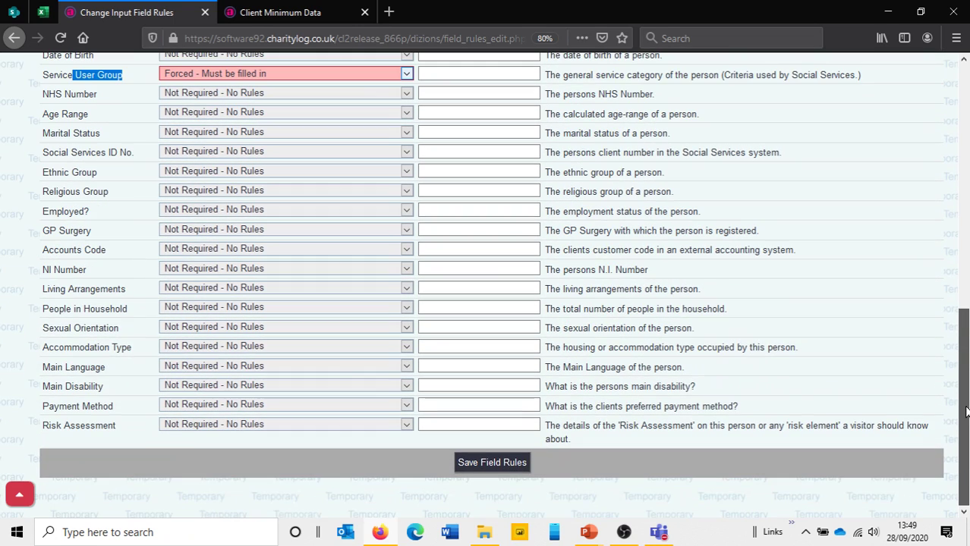
{"action": "left_click", "coordinate": [491, 462]}
Step: Leave the open new client form for the client search results and start a new-client referral to Advocacy Casework
{"action": "left_click", "coordinate": [308, 11]}
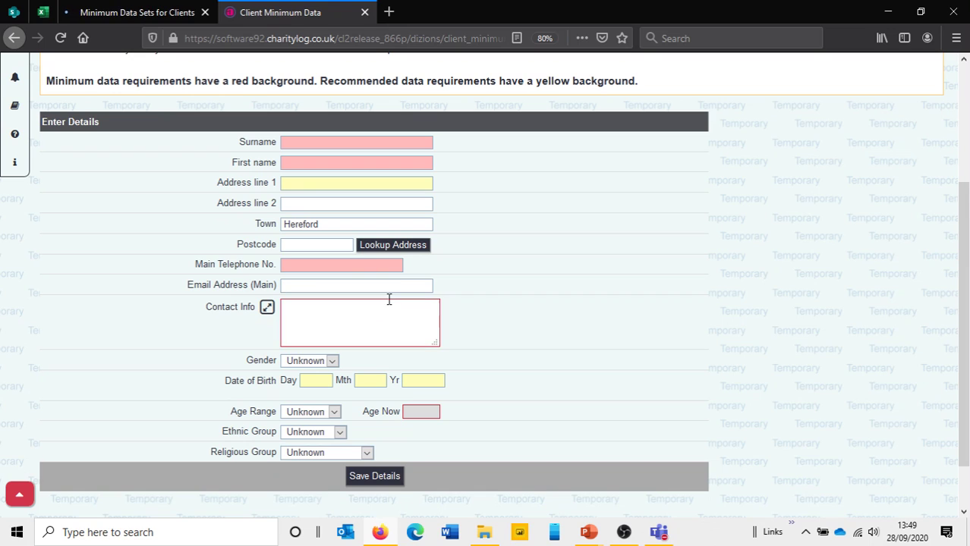
{"action": "scroll", "coordinate": [344, 247], "scroll_direction": "up", "scroll_amount": 5}
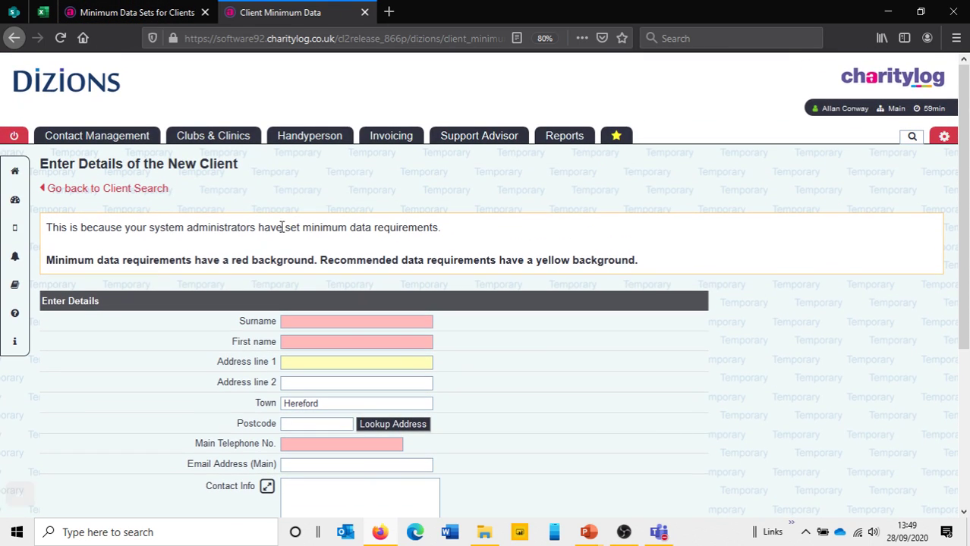
{"action": "left_click", "coordinate": [124, 189]}
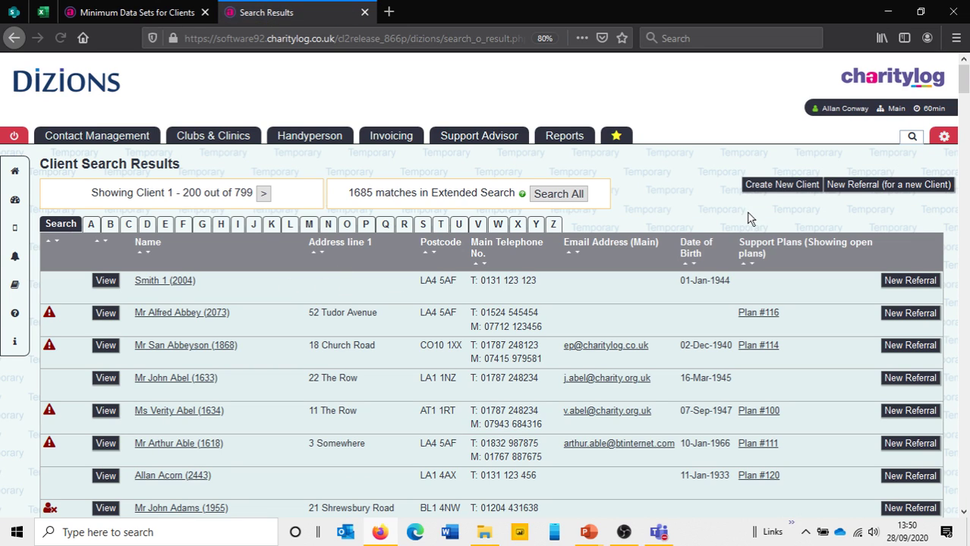
{"action": "left_click", "coordinate": [877, 187]}
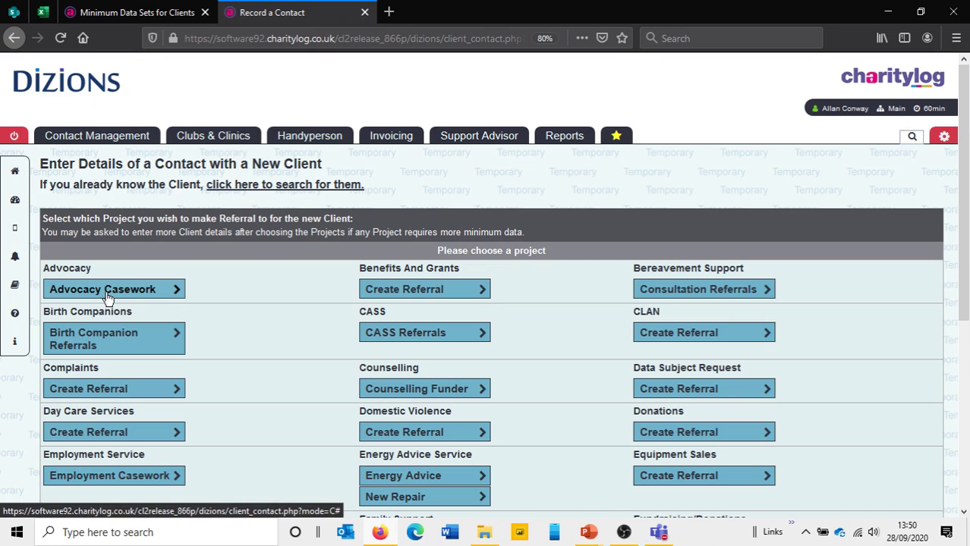
{"action": "left_click", "coordinate": [107, 290]}
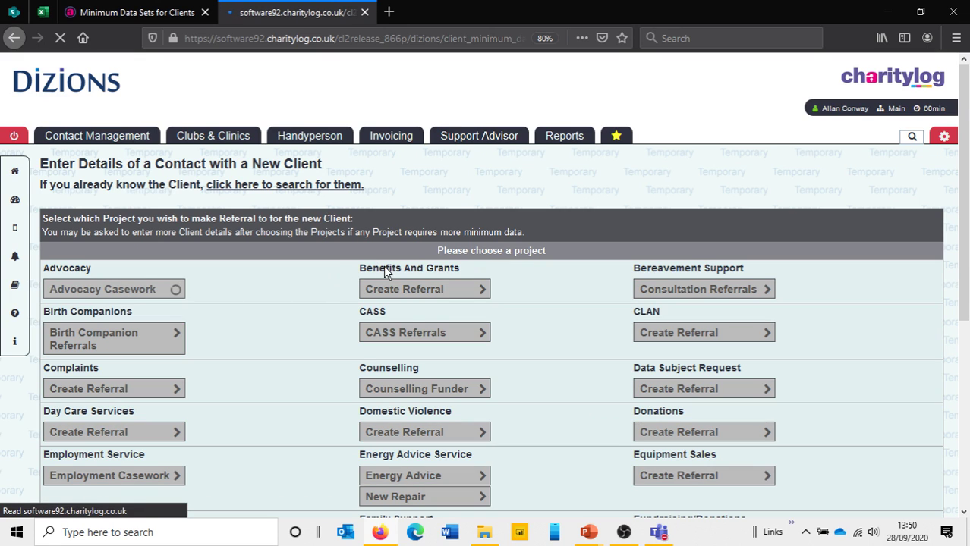
Step: Check how Email Address (Main), Usual Support Worker and Service User Group are marked on the Advocacy new client form
{"action": "scroll", "coordinate": [389, 282], "scroll_direction": "down", "scroll_amount": 3}
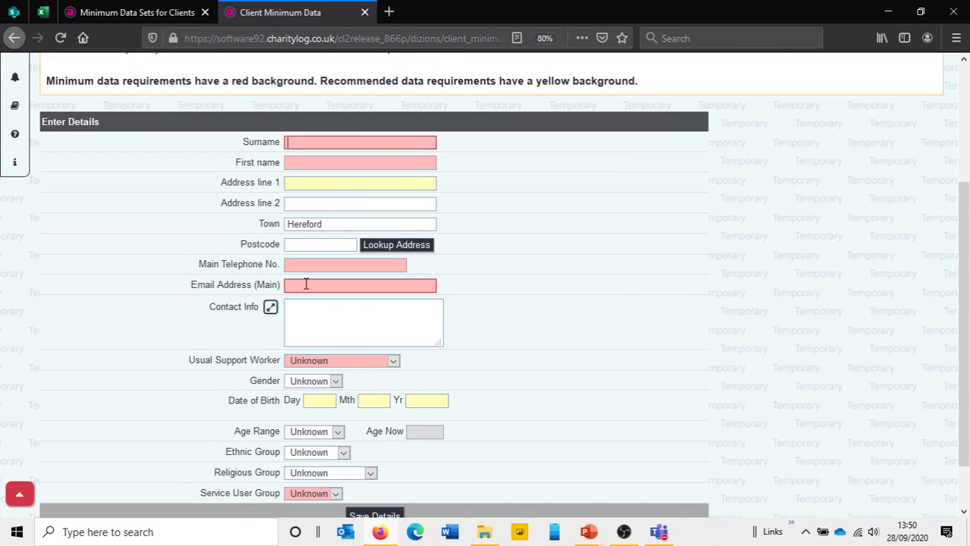
{"action": "left_click", "coordinate": [362, 365]}
{"action": "left_click", "coordinate": [493, 368]}
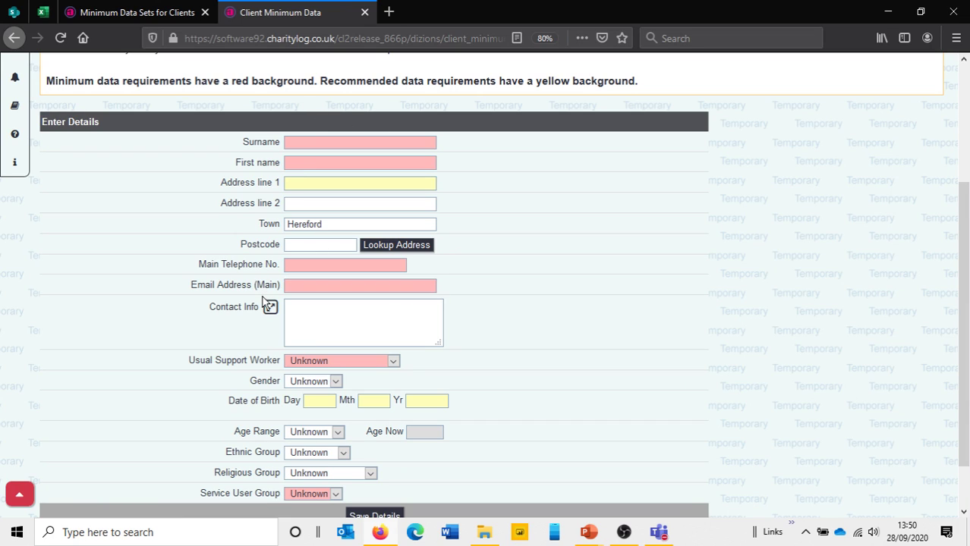
Step: Return to the minimum data sets for Clients and examine the group rules, including the Administration group, and when they apply
{"action": "left_click", "coordinate": [178, 15]}
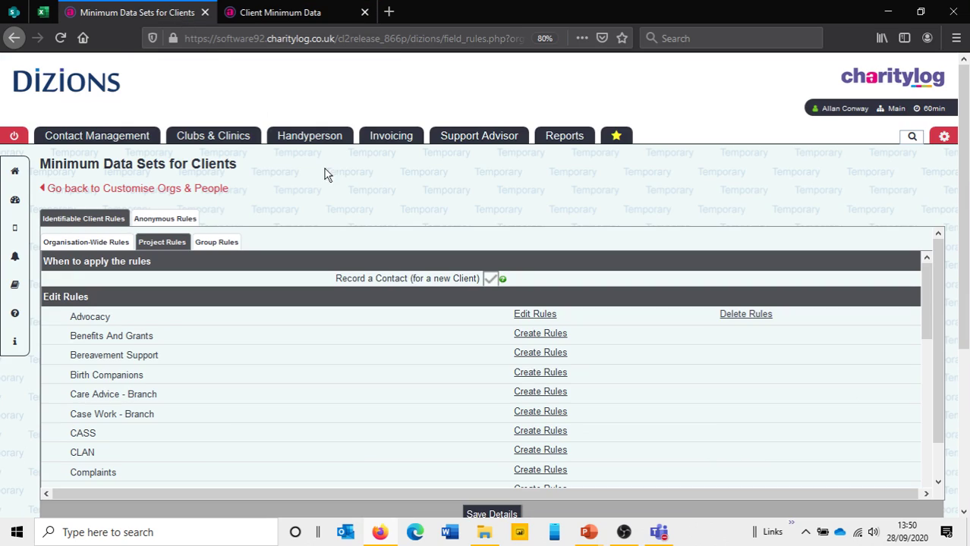
{"action": "left_click", "coordinate": [217, 249]}
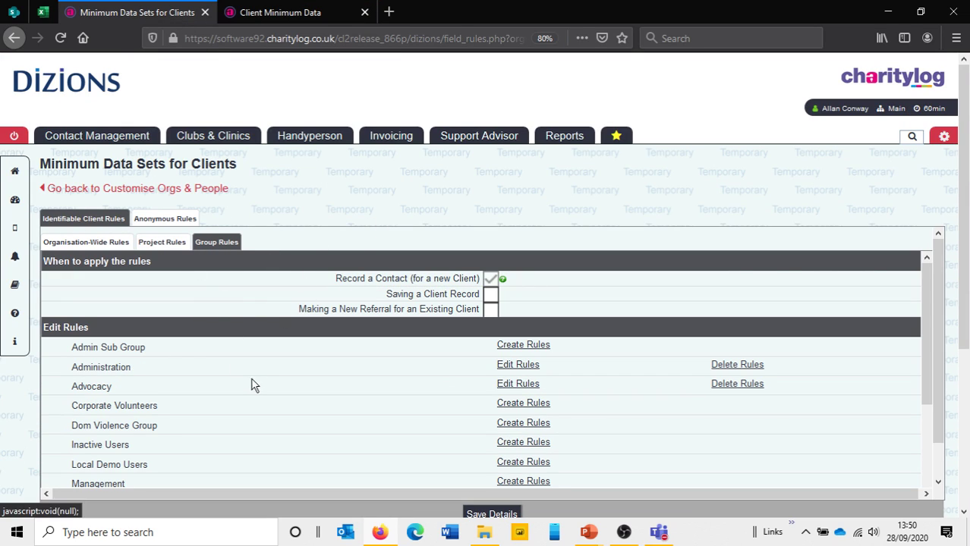
{"action": "left_click_drag", "start_coordinate": [73, 371], "coordinate": [139, 377]}
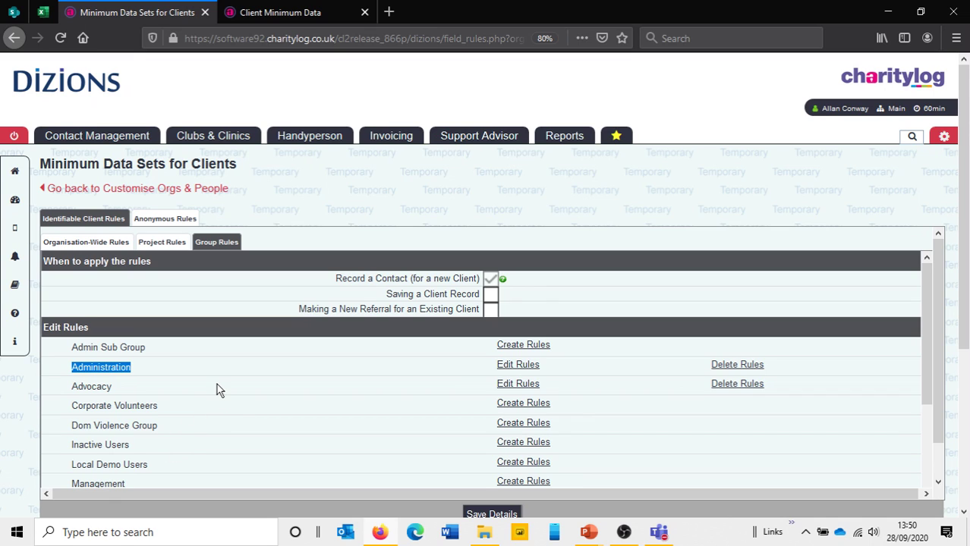
{"action": "scroll", "coordinate": [220, 390], "scroll_direction": "down", "scroll_amount": 4}
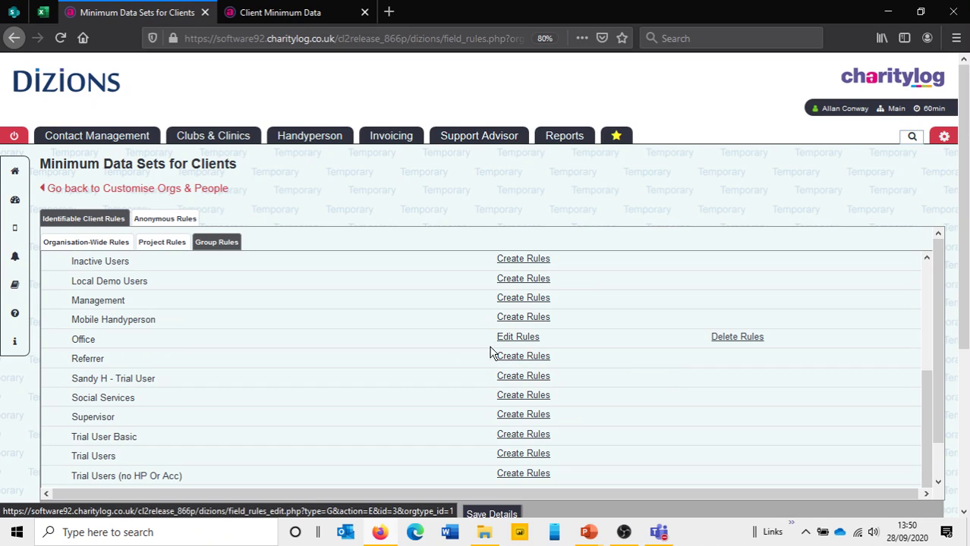
Step: Compare the project rules and group rules for Clients, ending on the organisation-wide rules
{"action": "left_click", "coordinate": [164, 244]}
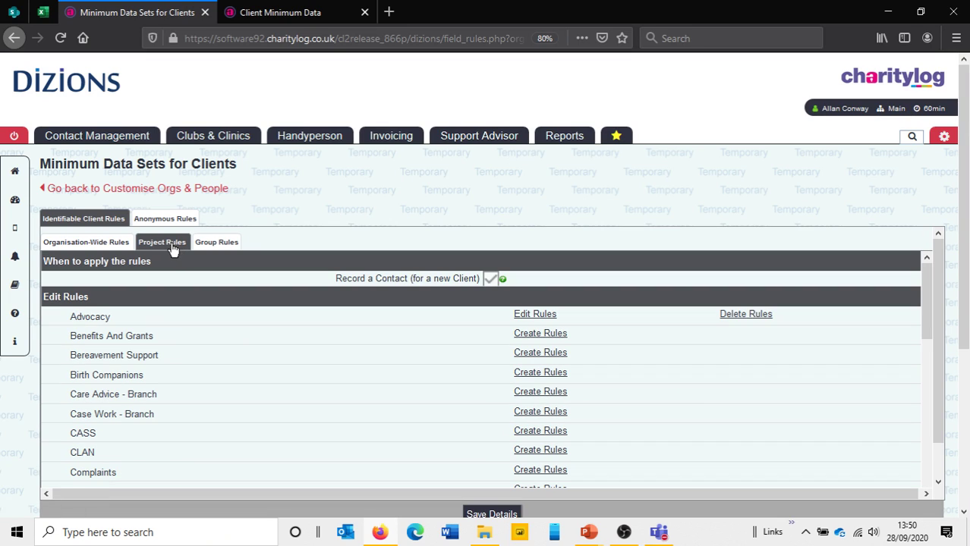
{"action": "left_click", "coordinate": [218, 244]}
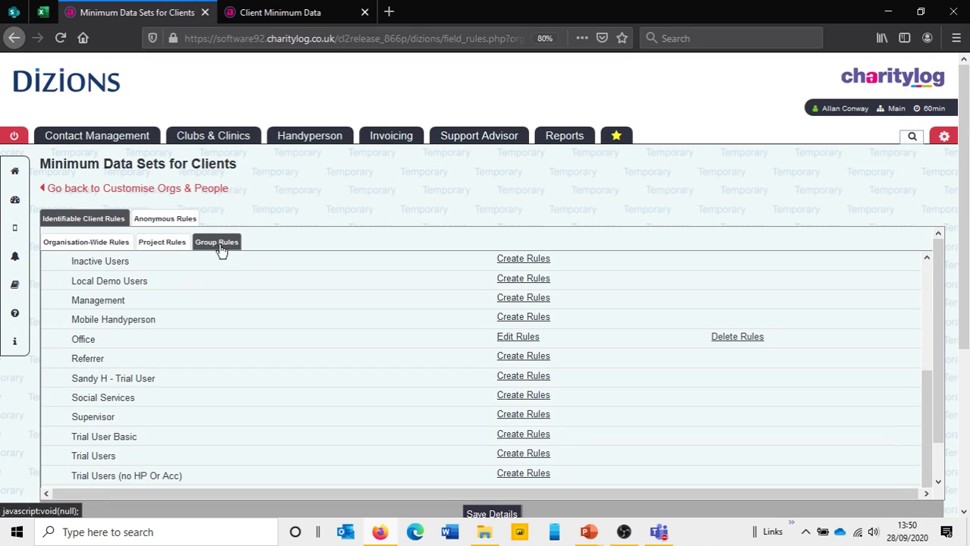
{"action": "scroll", "coordinate": [195, 342], "scroll_direction": "up", "scroll_amount": 5}
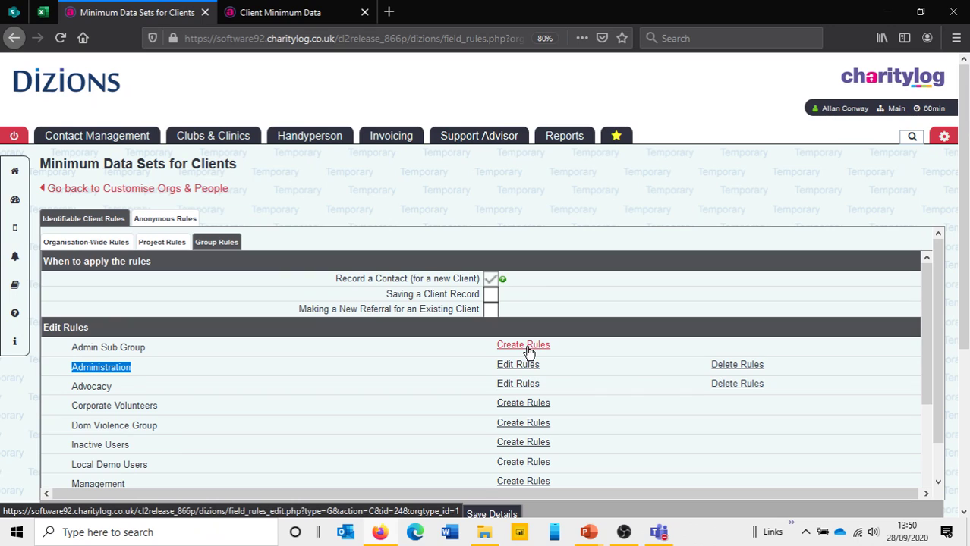
{"action": "left_click", "coordinate": [86, 244]}
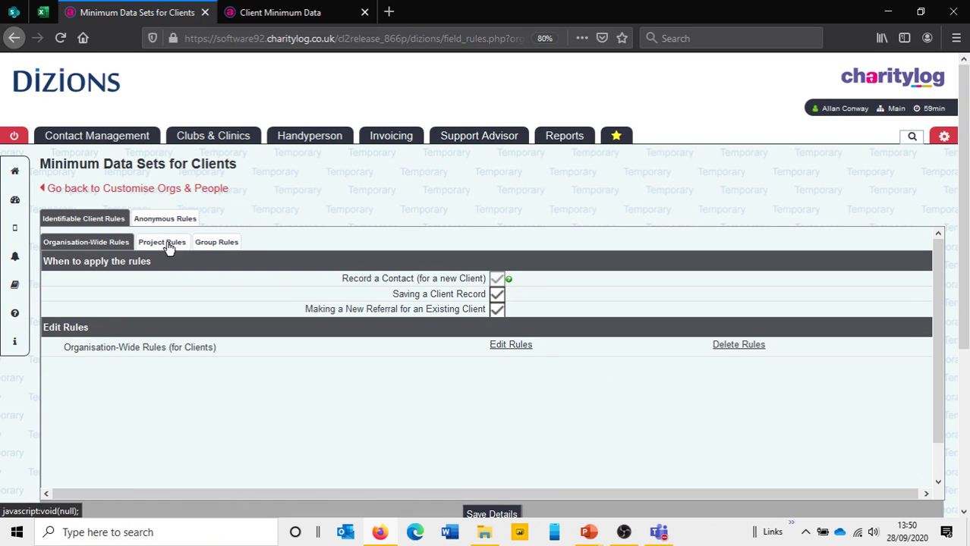